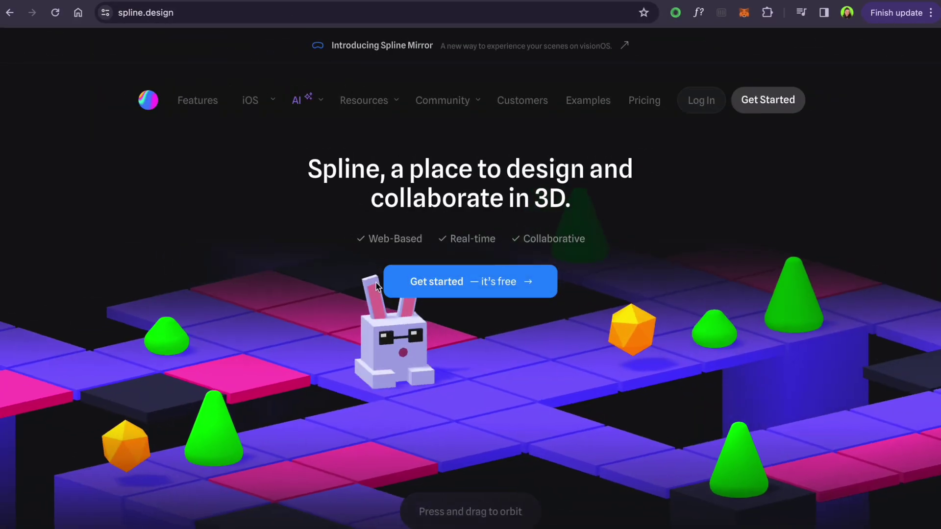
Step: Enter the Spline workspace from its website and create a new file
{"action": "left_click", "coordinate": [433, 272]}
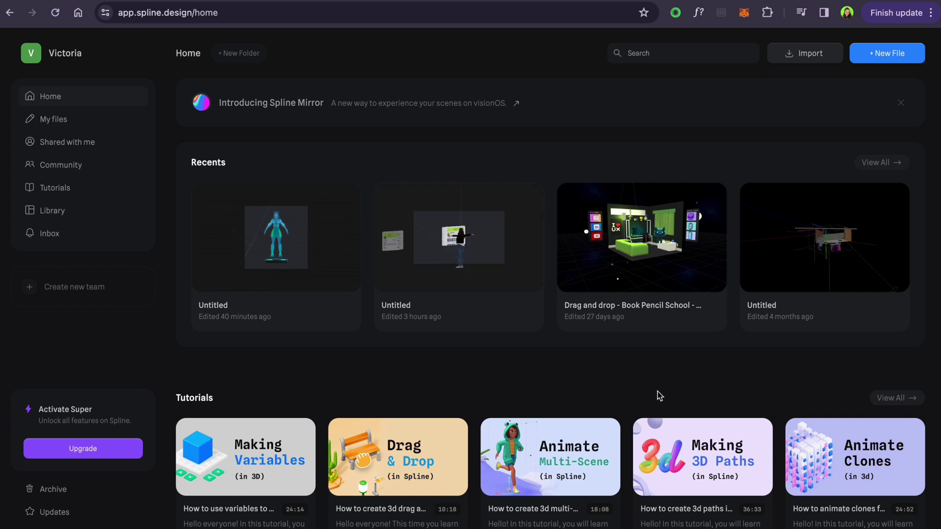
{"action": "left_click", "coordinate": [887, 54]}
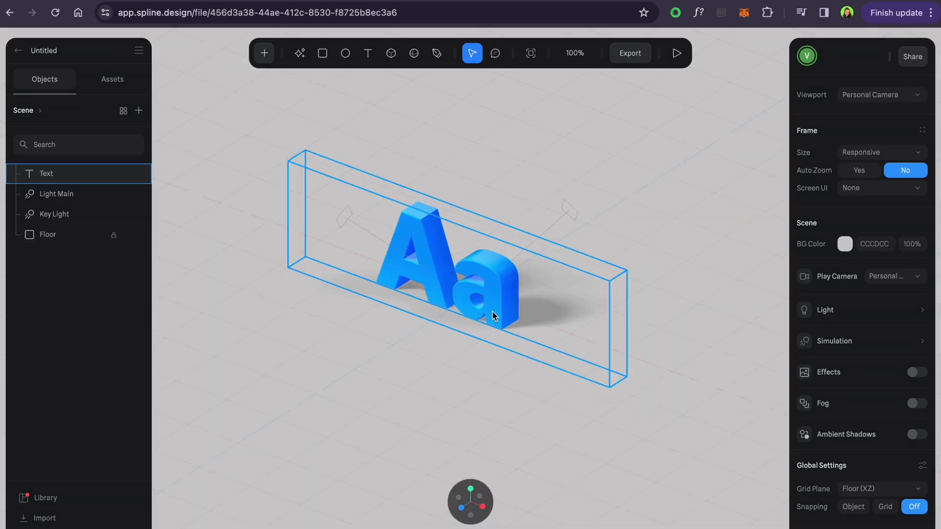
{"action": "left_click", "coordinate": [458, 370]}
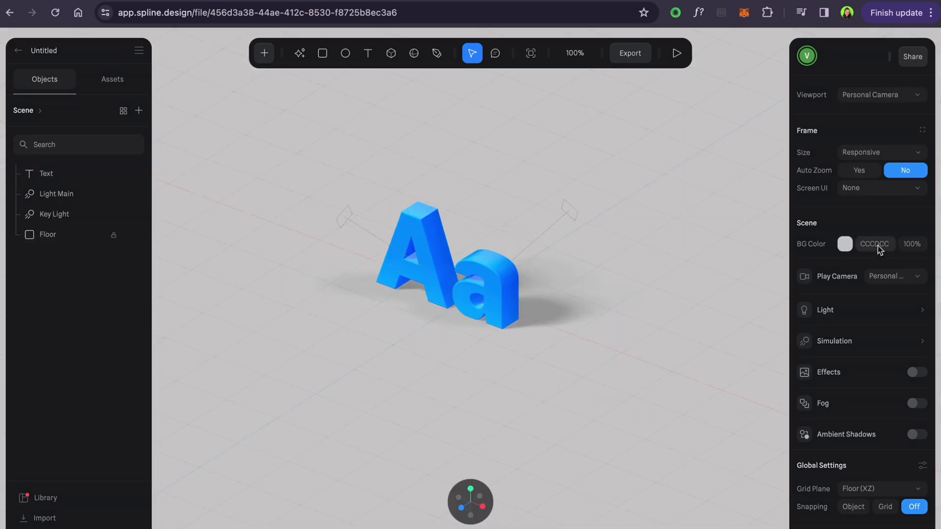
Step: Set the scene's background color to dark grey 1E1E1E
{"action": "left_click", "coordinate": [845, 244]}
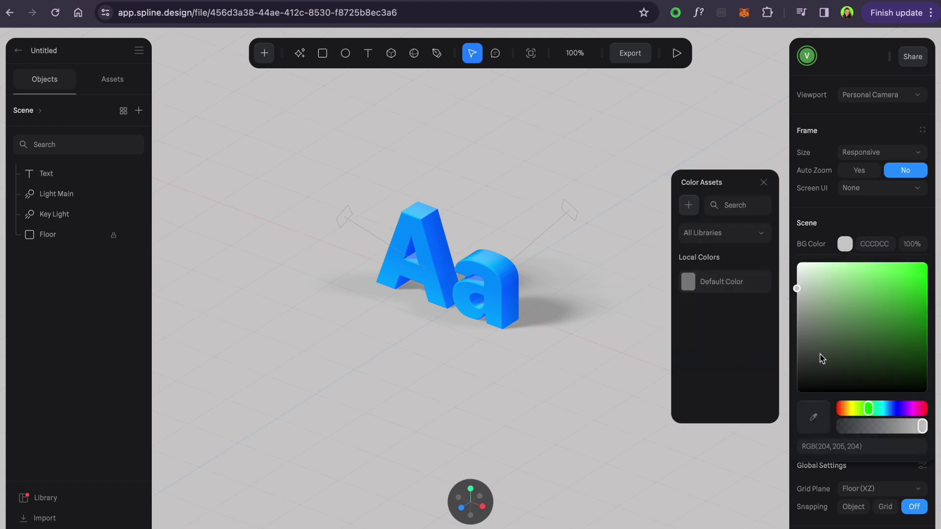
{"action": "left_click", "coordinate": [756, 301]}
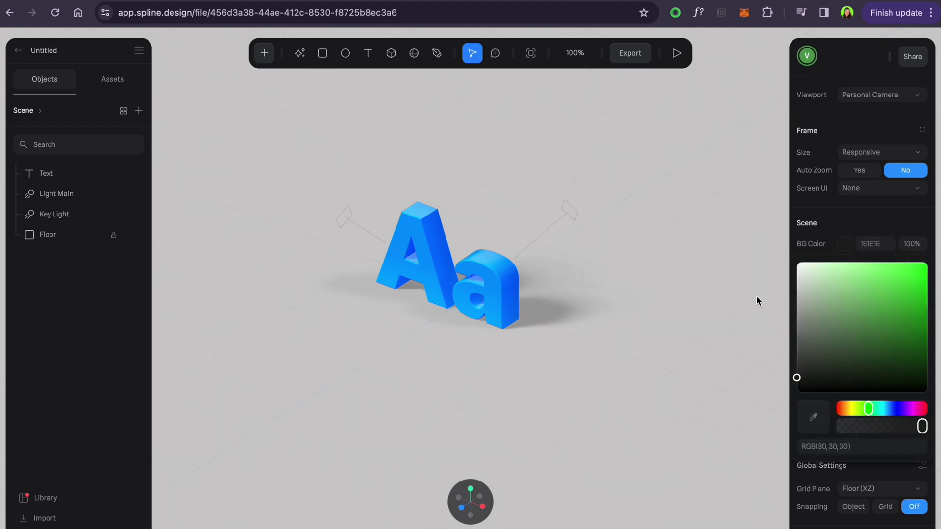
{"action": "left_click", "coordinate": [838, 230]}
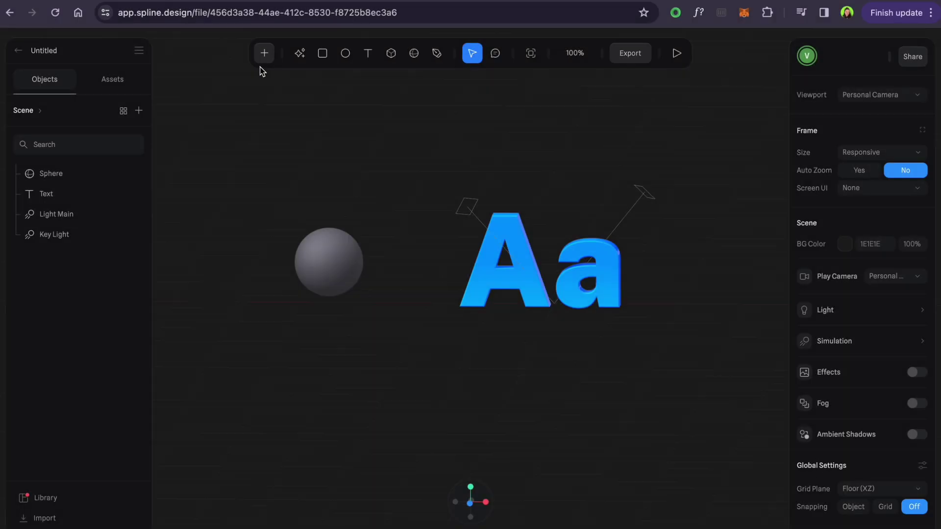
Step: Add a particle emitter and move it along the X axis to about -25, between the two letters of the text
{"action": "left_click", "coordinate": [264, 54]}
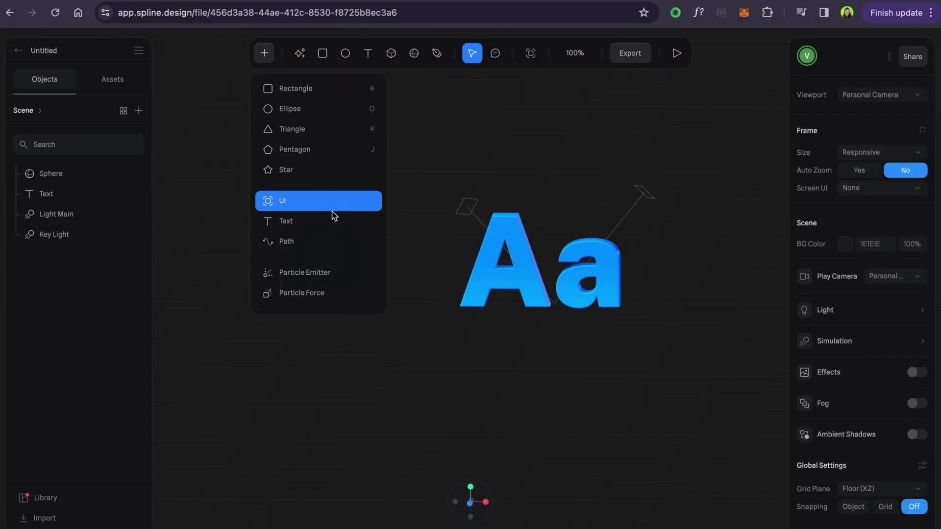
{"action": "left_click", "coordinate": [331, 276]}
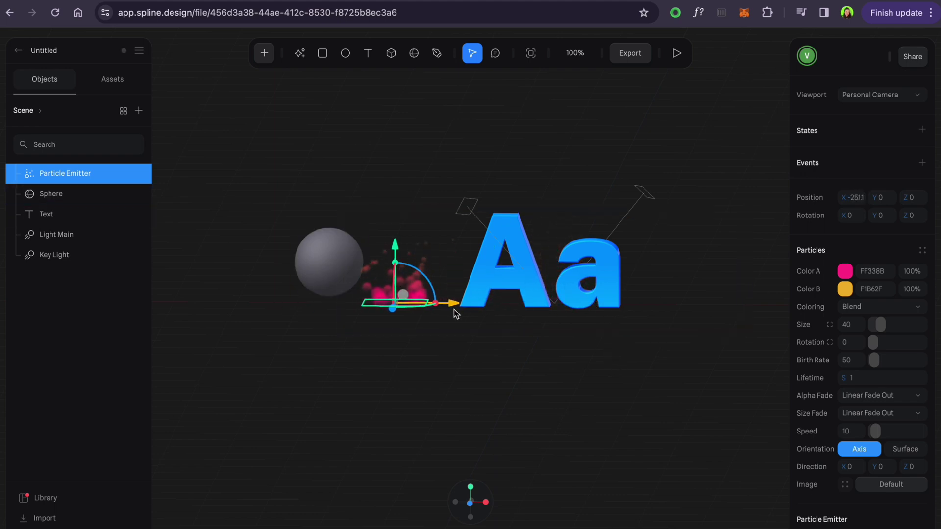
{"action": "left_click_drag", "start_coordinate": [455, 311], "coordinate": [596, 325]}
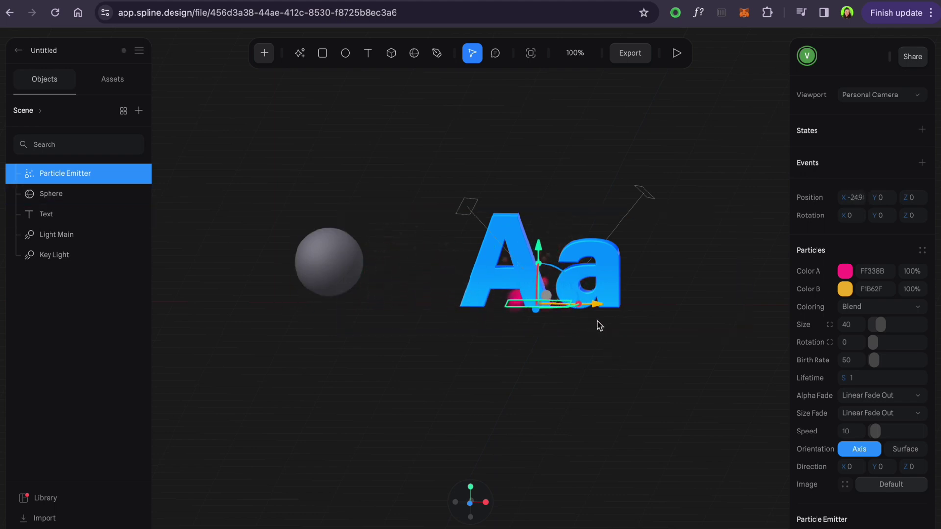
Step: Configure the particles with Color A FFF600, Color B 96FF00, size 81 and birth rate 546
{"action": "left_click", "coordinate": [845, 290]}
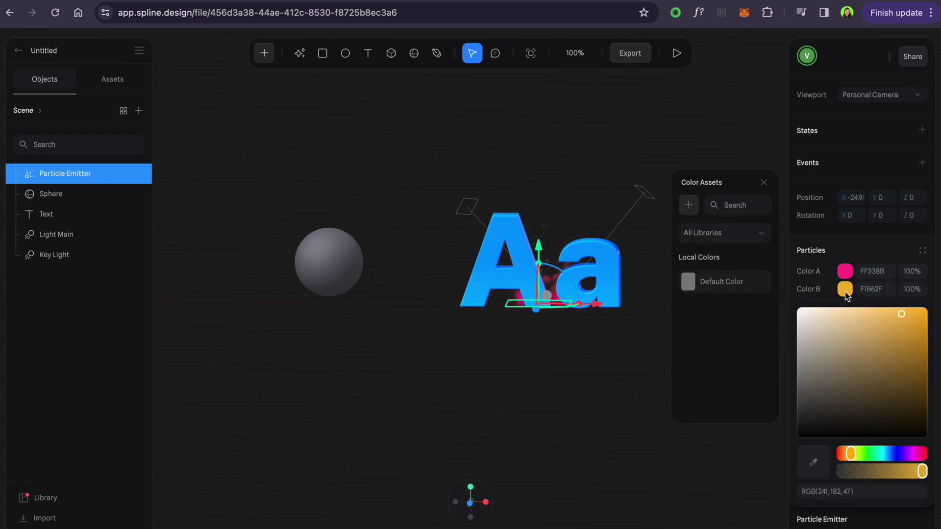
{"action": "left_click", "coordinate": [874, 454]}
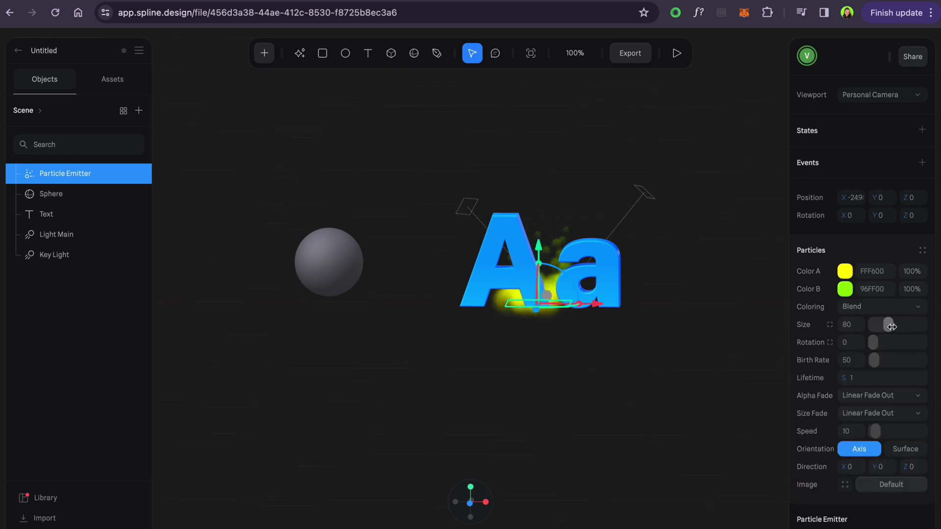
{"action": "left_click_drag", "start_coordinate": [892, 326], "coordinate": [889, 328]}
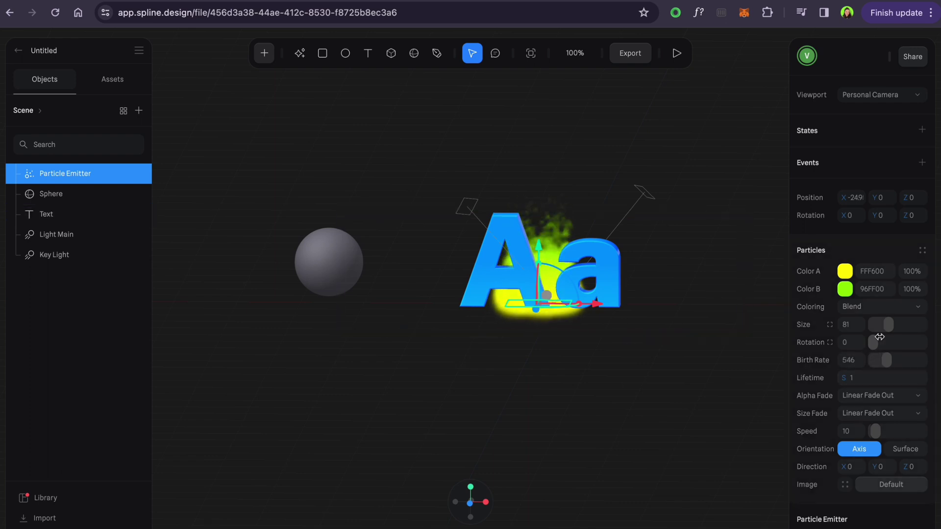
Step: Try particle lifetimes of 5 and 2 seconds on the emitter
{"action": "scroll", "coordinate": [876, 345], "scroll_direction": "down", "scroll_amount": 2}
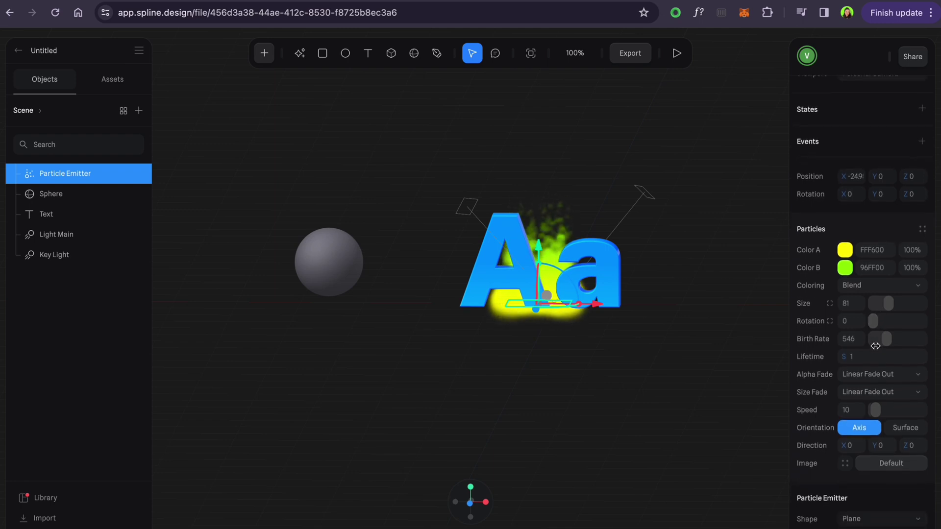
{"action": "scroll", "coordinate": [875, 348], "scroll_direction": "down", "scroll_amount": 1}
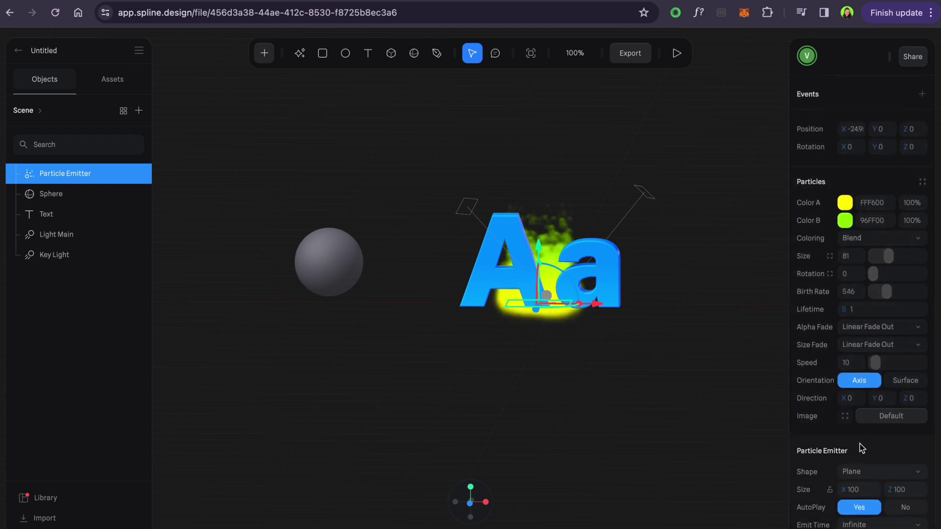
{"action": "left_click", "coordinate": [864, 311]}
{"action": "type", "text": "5"}
{"action": "key", "text": "Return"}
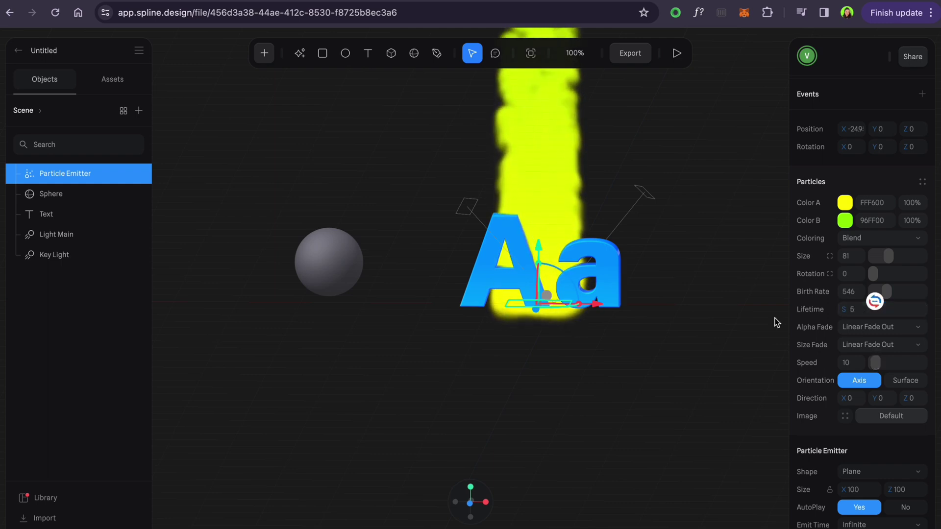
{"action": "scroll", "coordinate": [638, 351], "scroll_direction": "down", "scroll_amount": 4}
{"action": "scroll", "coordinate": [639, 351], "scroll_direction": "down", "scroll_amount": 5}
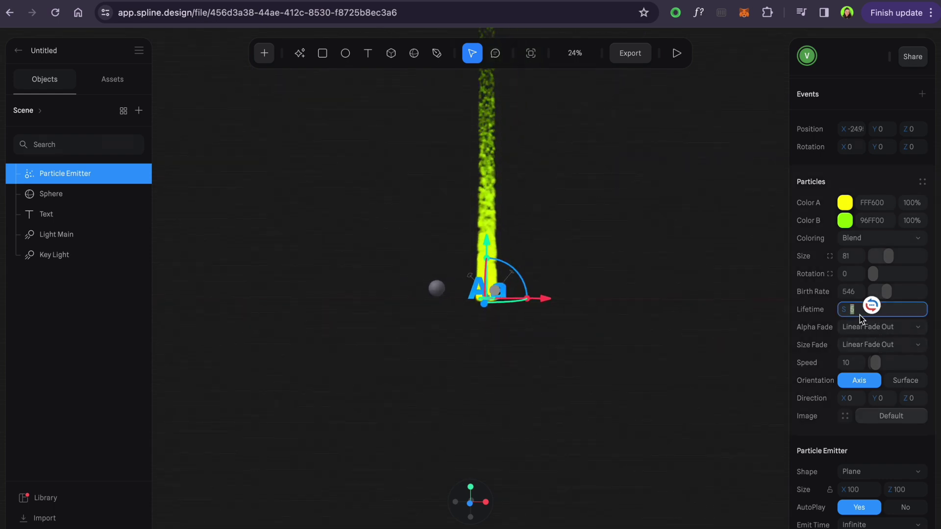
{"action": "type", "text": "2"}
{"action": "key", "text": "Return"}
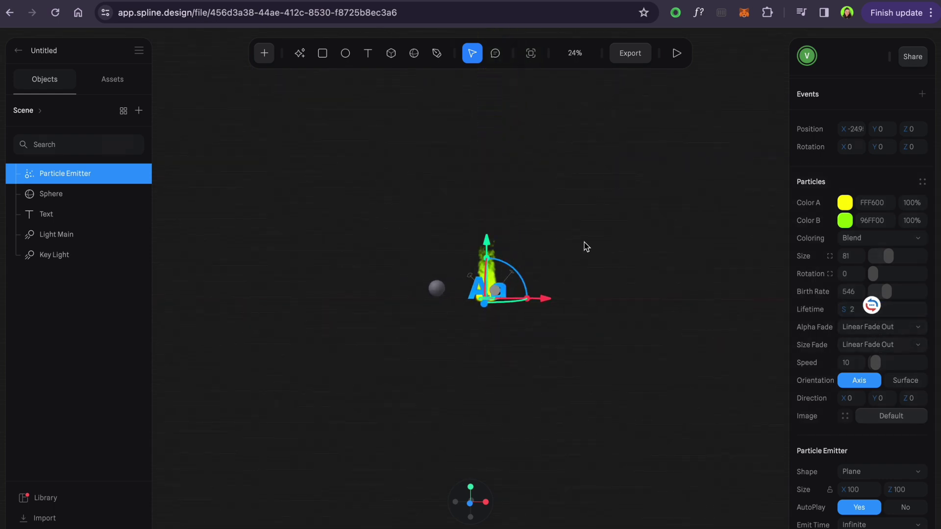
Step: Set the particle lifetime to 1.50 seconds
{"action": "scroll", "coordinate": [584, 242], "scroll_direction": "up", "scroll_amount": 5}
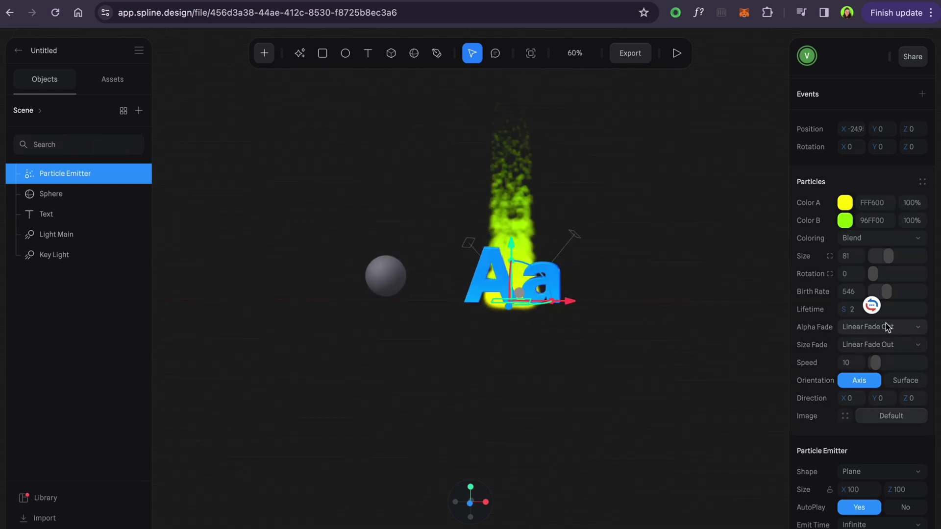
{"action": "left_click", "coordinate": [867, 302]}
{"action": "type", "text": "1"}
{"action": "key", "text": "Return"}
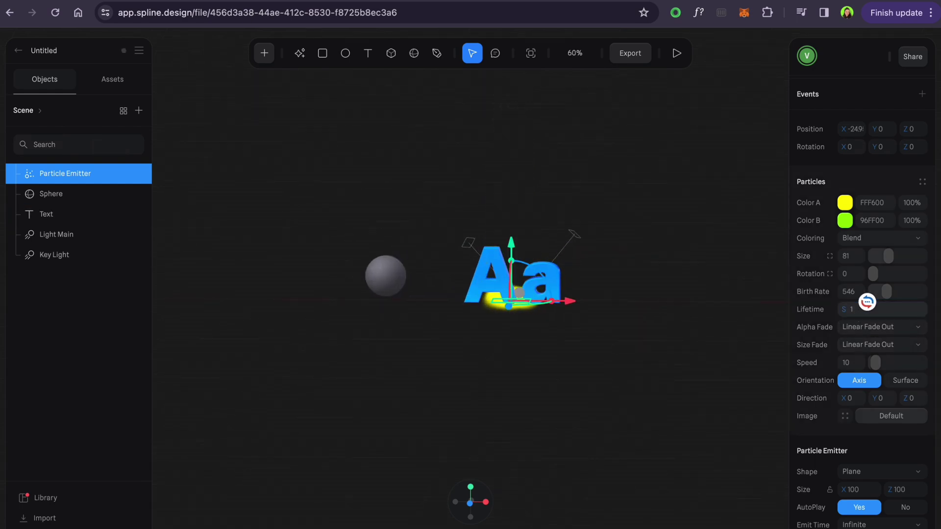
Step: Try the Dot Sharp image and another Spline Library texture on the particles
{"action": "scroll", "coordinate": [879, 363], "scroll_direction": "down", "scroll_amount": 1}
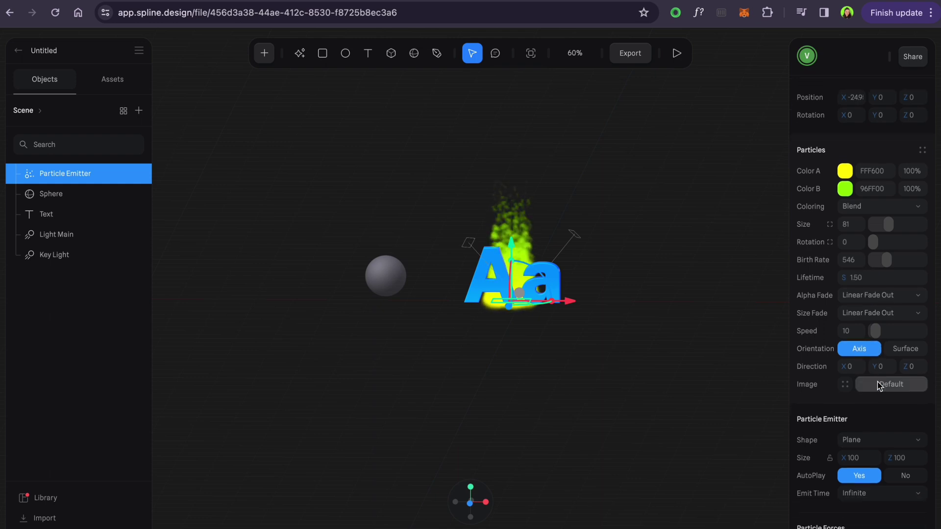
{"action": "left_click", "coordinate": [845, 386]}
{"action": "left_click", "coordinate": [725, 248]}
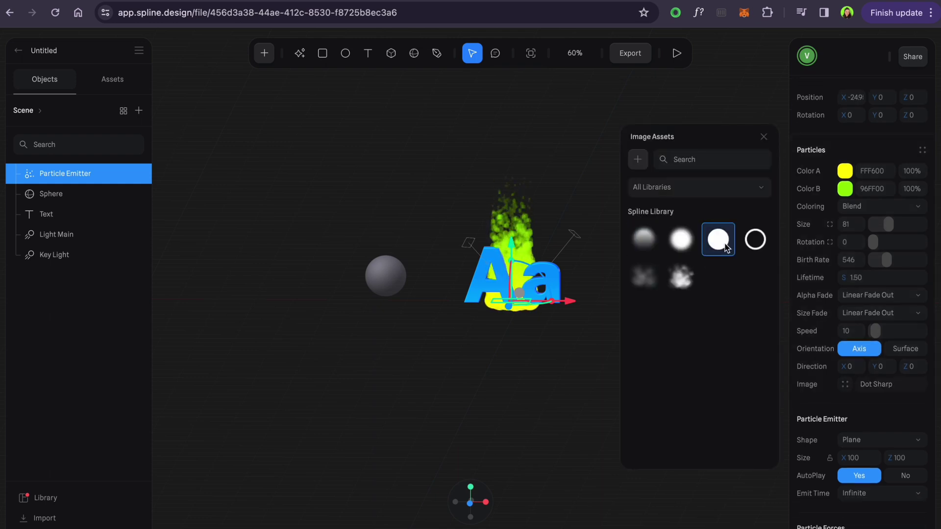
{"action": "scroll", "coordinate": [530, 240], "scroll_direction": "up", "scroll_amount": 6}
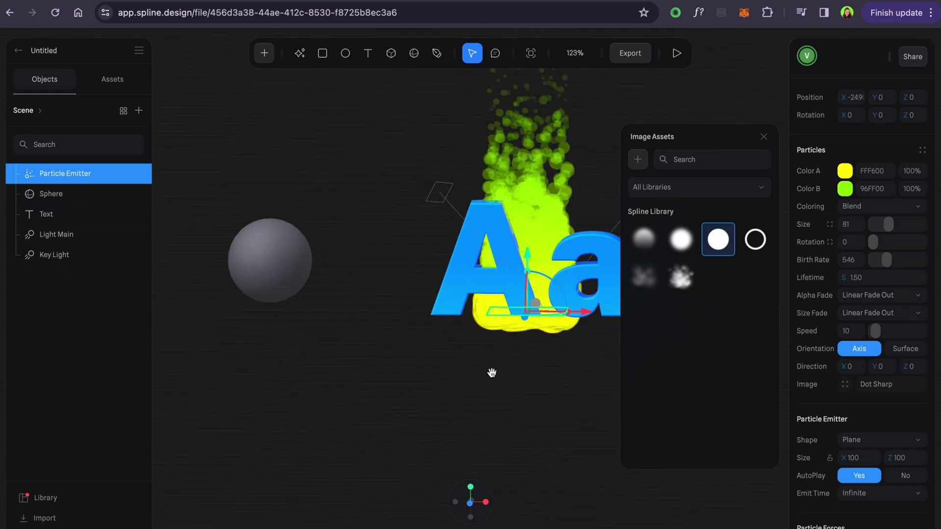
{"action": "left_click_drag", "start_coordinate": [474, 378], "coordinate": [359, 408]}
{"action": "left_click", "coordinate": [680, 277]}
Step: Add a local image asset with a green star picture and return the particles to the Default image
{"action": "left_click", "coordinate": [638, 163]}
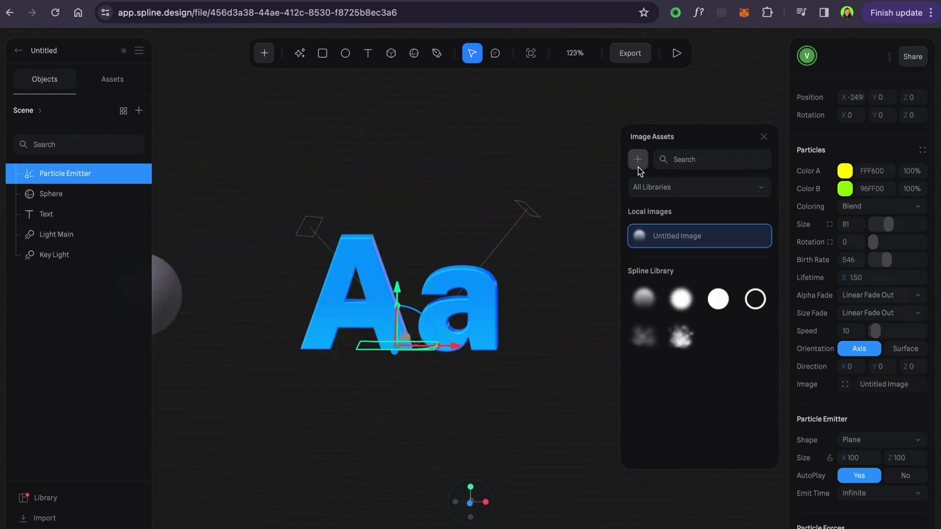
{"action": "double_click", "coordinate": [690, 238]}
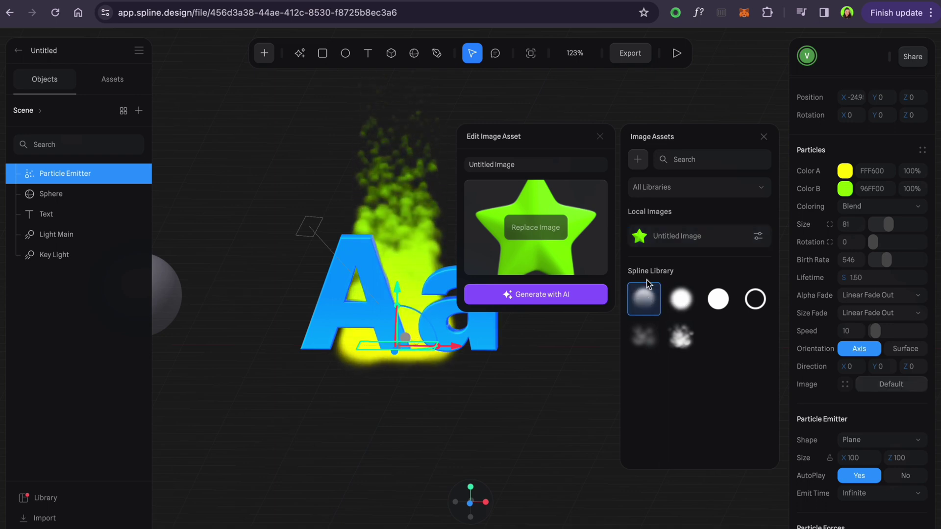
{"action": "left_click", "coordinate": [601, 137]}
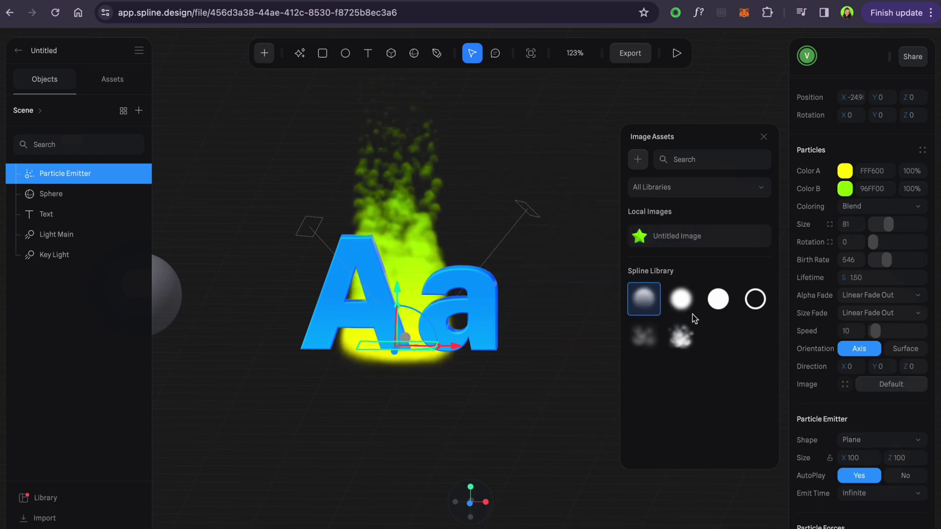
{"action": "left_click", "coordinate": [766, 138]}
Step: Set the emitter shape to Custom Object with Text as its object, and lock the emitter's size proportions
{"action": "scroll", "coordinate": [899, 372], "scroll_direction": "down", "scroll_amount": 3}
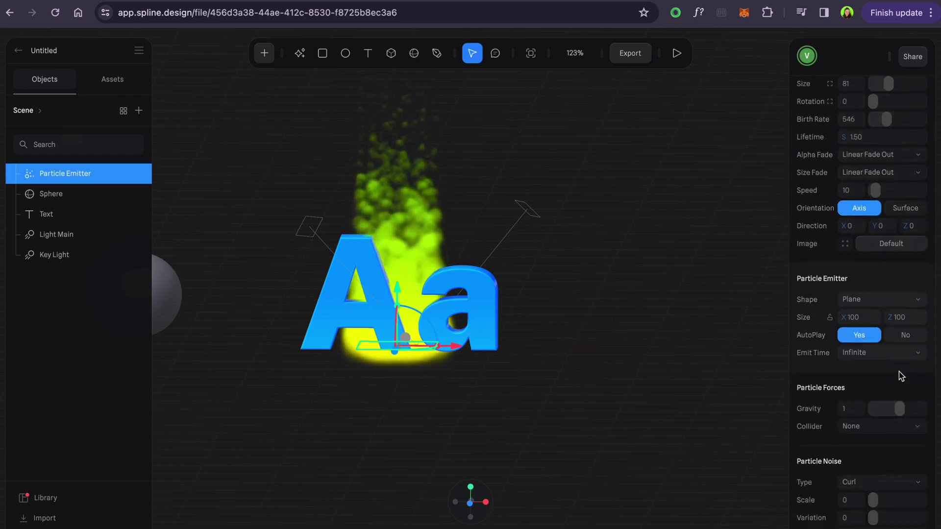
{"action": "left_click", "coordinate": [875, 294]}
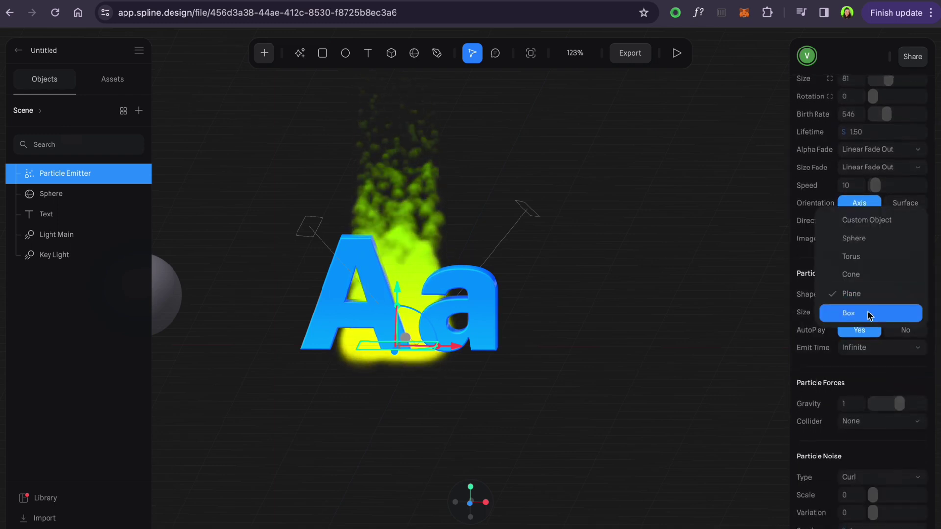
{"action": "left_click", "coordinate": [864, 221]}
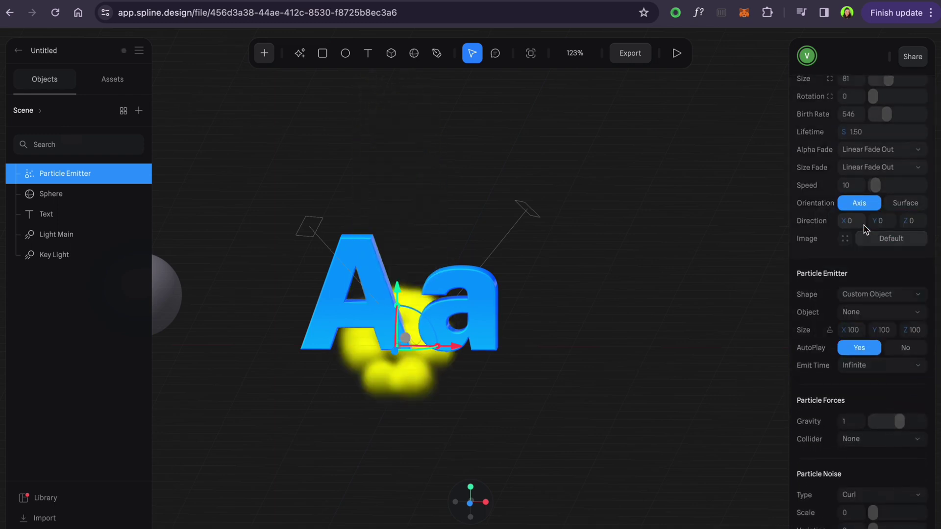
{"action": "left_click", "coordinate": [866, 312]}
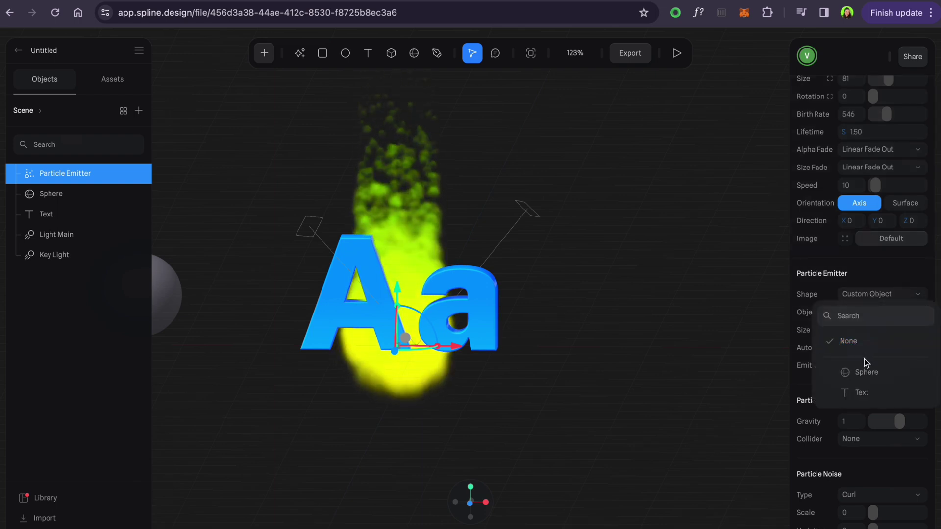
{"action": "left_click", "coordinate": [861, 392]}
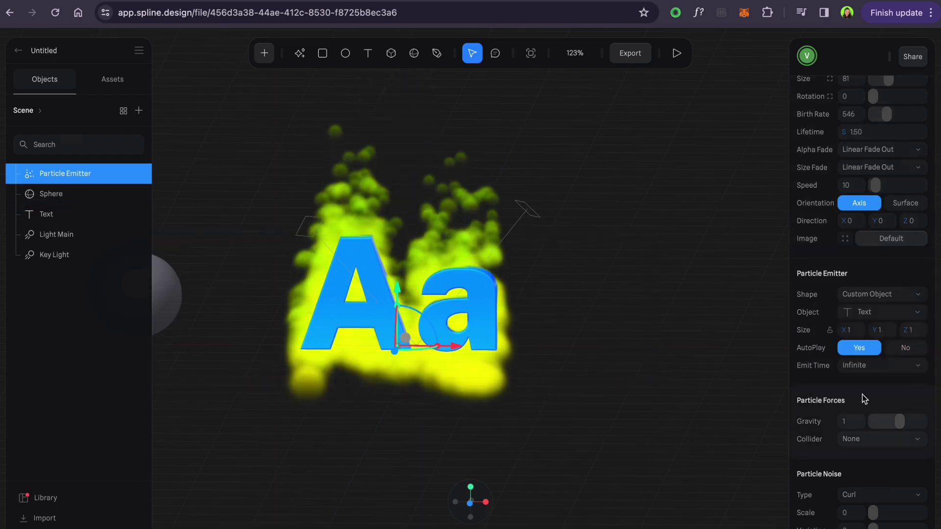
{"action": "scroll", "coordinate": [868, 395], "scroll_direction": "down", "scroll_amount": 2}
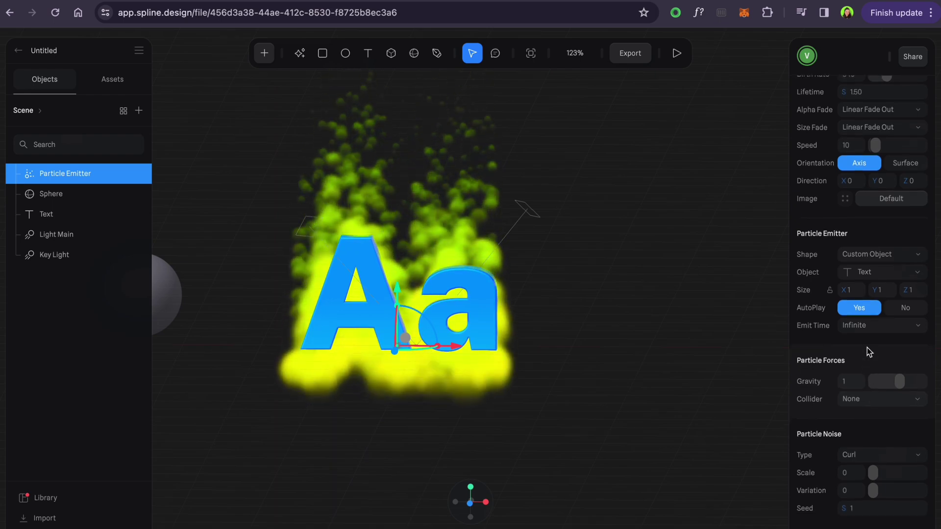
{"action": "mouse_move", "coordinate": [839, 294]}
{"action": "left_mouse_down"}
{"action": "mouse_move", "coordinate": [823, 294]}
{"action": "mouse_move", "coordinate": [841, 294]}
{"action": "left_mouse_up"}
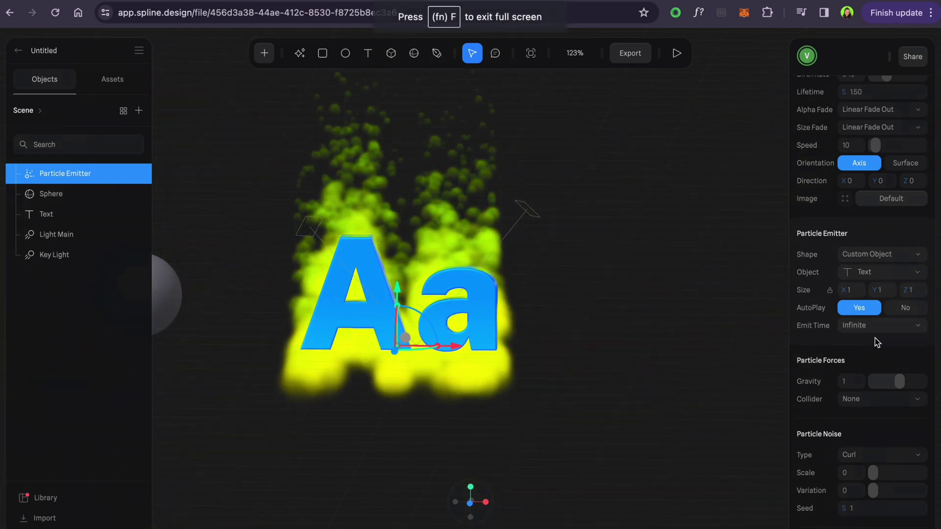
Step: Set the particle gravity to -3.58 so the particles fall below the text
{"action": "scroll", "coordinate": [875, 333], "scroll_direction": "down", "scroll_amount": 1}
{"action": "scroll", "coordinate": [875, 333], "scroll_direction": "down", "scroll_amount": 1}
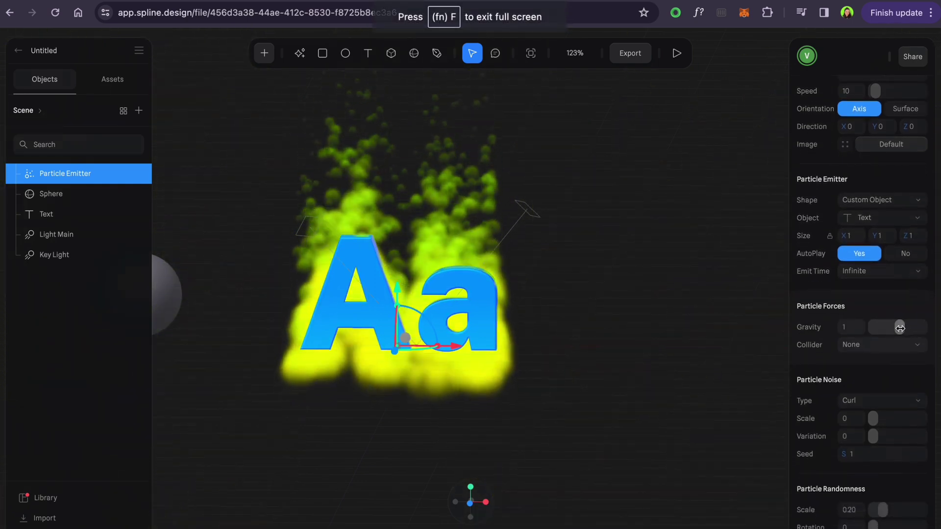
{"action": "left_click_drag", "start_coordinate": [899, 328], "coordinate": [891, 327]}
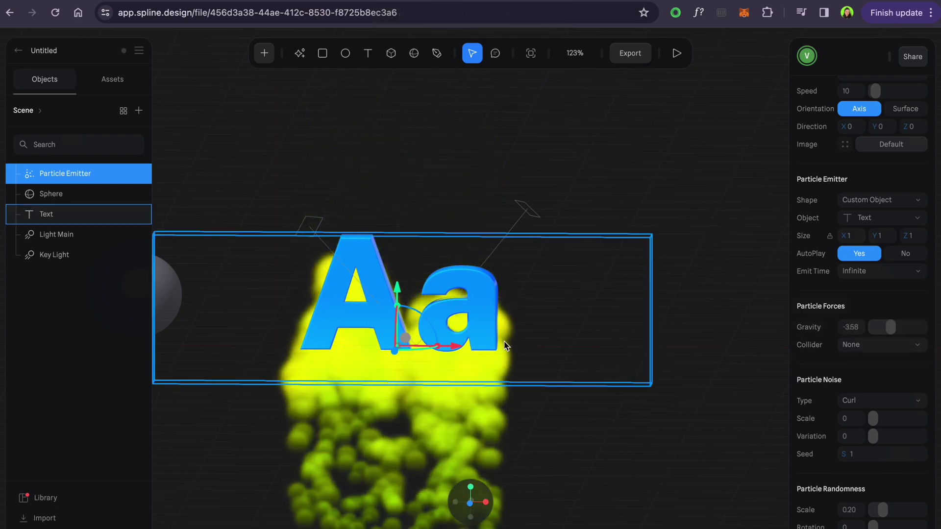
{"action": "scroll", "coordinate": [539, 360], "scroll_direction": "down", "scroll_amount": 5}
{"action": "scroll", "coordinate": [538, 347], "scroll_direction": "up", "scroll_amount": 3}
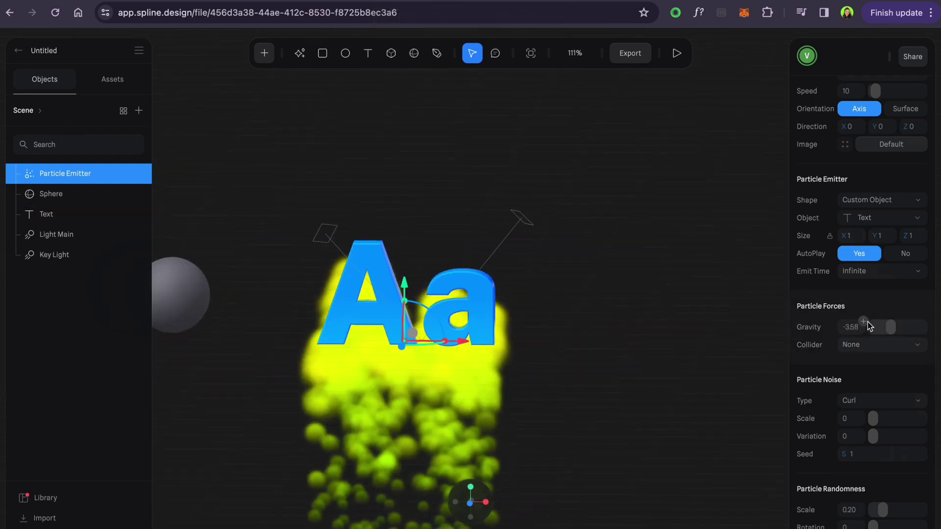
Step: Set the particle gravity to 0.33 and the particle noise to Simplex with scale 3.64 and variation 0.39
{"action": "left_click_drag", "start_coordinate": [891, 327], "coordinate": [899, 329]}
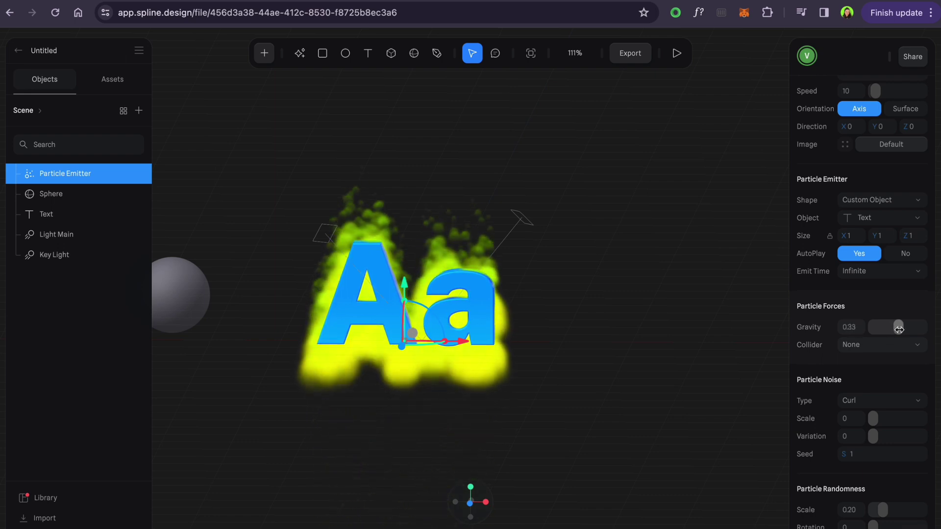
{"action": "scroll", "coordinate": [877, 385], "scroll_direction": "down", "scroll_amount": 3}
{"action": "left_click_drag", "start_coordinate": [873, 340], "coordinate": [878, 341]}
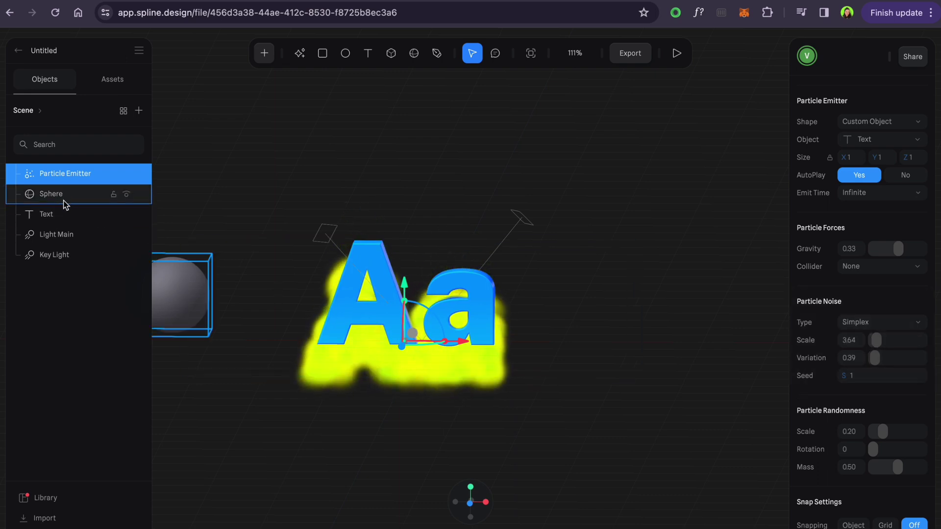
Step: Hide the Text object, and set the emitter's particle size to 13 and birth rate to 1299
{"action": "left_click", "coordinate": [126, 215]}
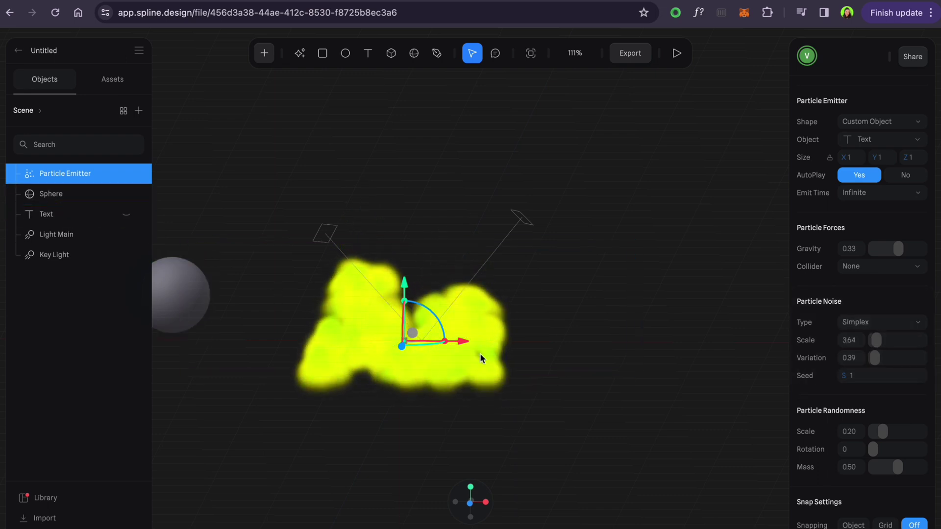
{"action": "scroll", "coordinate": [877, 258], "scroll_direction": "up", "scroll_amount": 8}
{"action": "left_click_drag", "start_coordinate": [885, 210], "coordinate": [872, 212]}
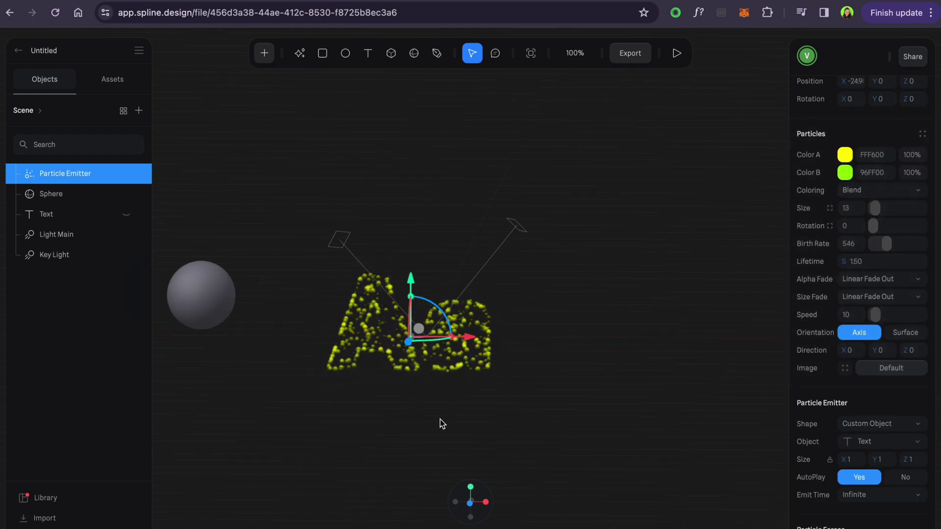
{"action": "mouse_move", "coordinate": [440, 425]}
{"action": "left_mouse_down"}
{"action": "mouse_move", "coordinate": [496, 430]}
{"action": "mouse_move", "coordinate": [449, 422]}
{"action": "left_mouse_up"}
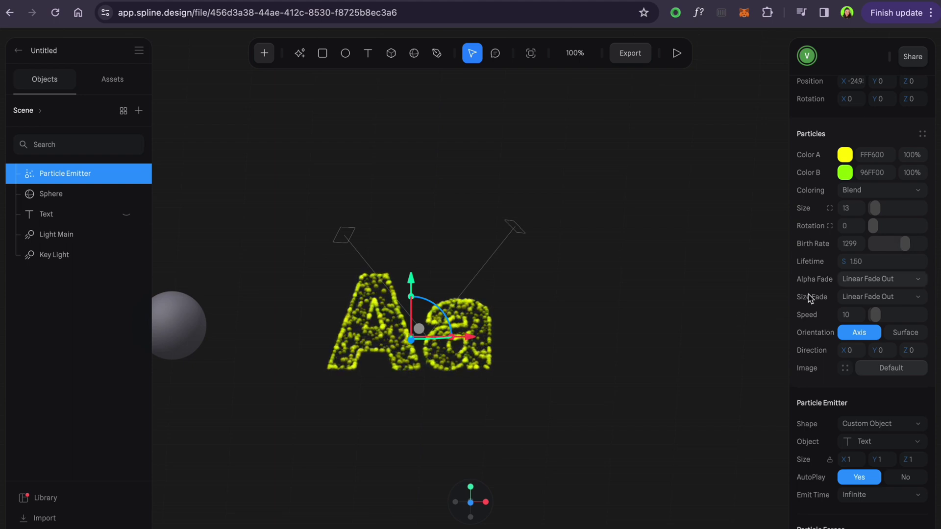
Step: Preview the scene with the particles forming the hidden text
{"action": "scroll", "coordinate": [495, 350], "scroll_direction": "up", "scroll_amount": 3}
{"action": "scroll", "coordinate": [568, 392], "scroll_direction": "up", "scroll_amount": 3}
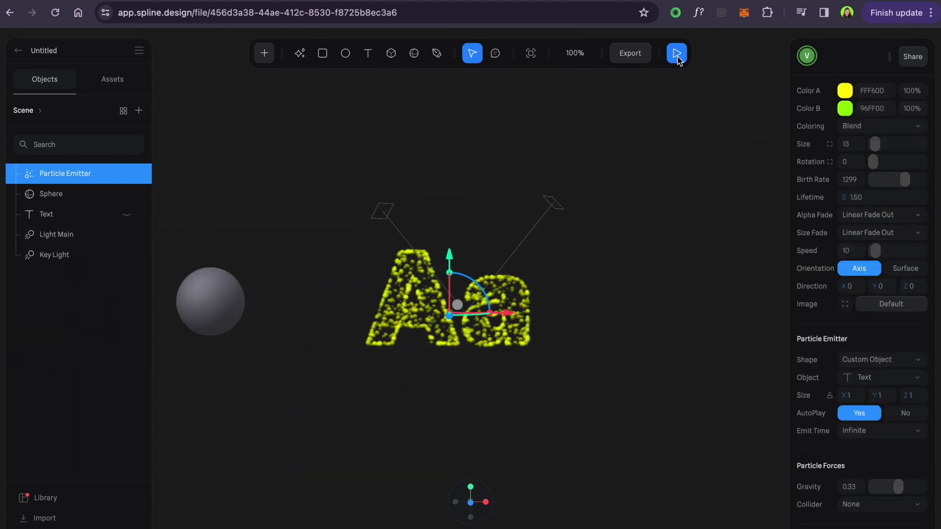
{"action": "left_click", "coordinate": [676, 54]}
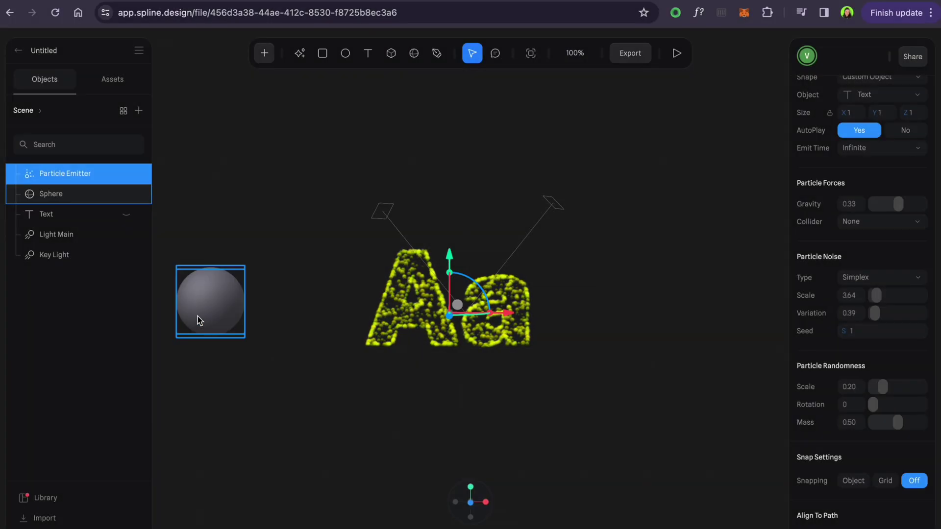
Step: Review the Particle Emitter's shape and source object options, and set the particle size to 8
{"action": "left_click", "coordinate": [201, 318]}
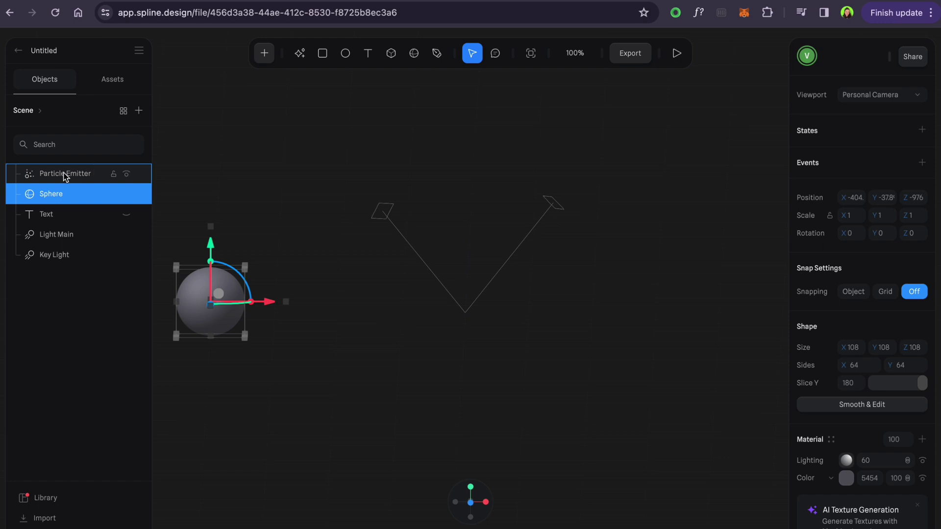
{"action": "left_click", "coordinate": [371, 425]}
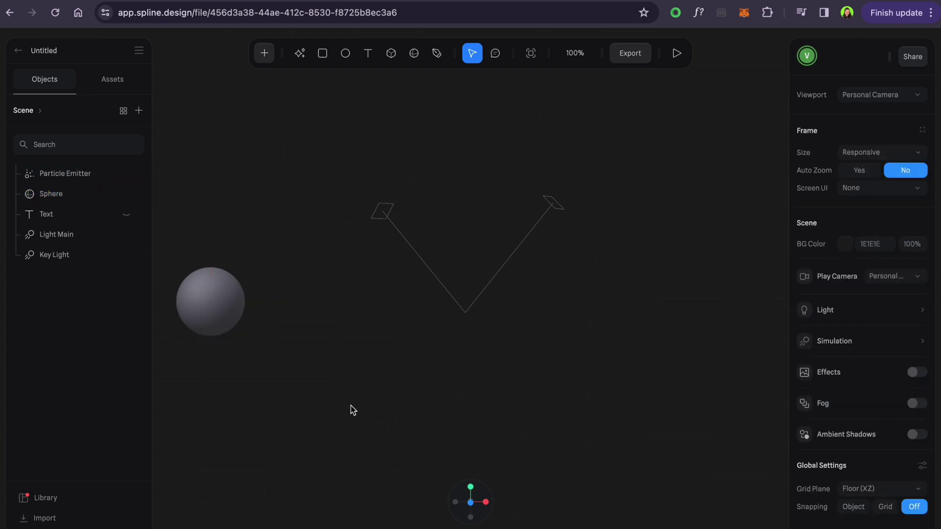
{"action": "left_click", "coordinate": [52, 174]}
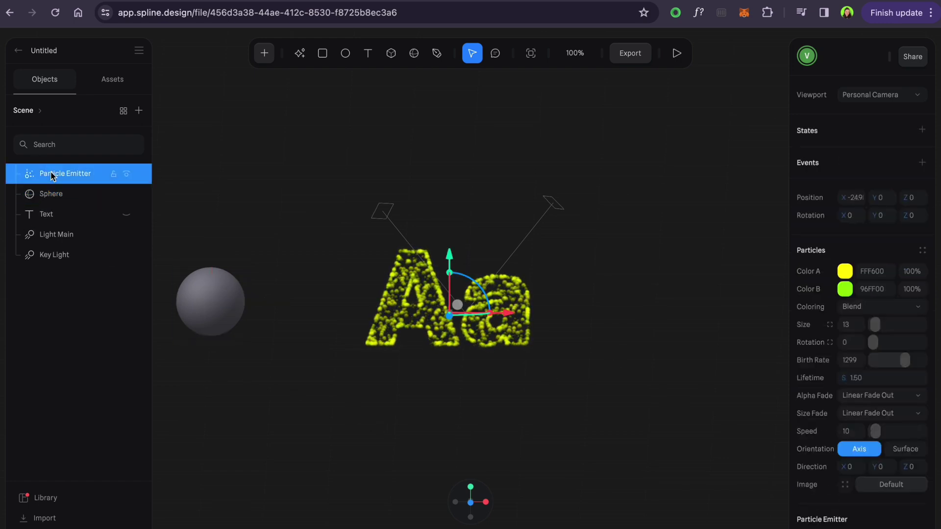
{"action": "scroll", "coordinate": [873, 410], "scroll_direction": "down", "scroll_amount": 1}
{"action": "scroll", "coordinate": [875, 484], "scroll_direction": "down", "scroll_amount": 5}
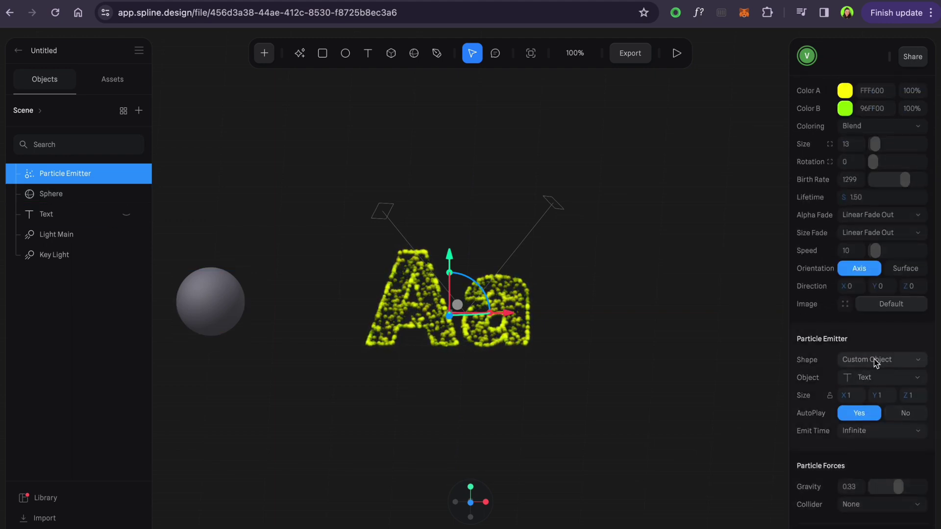
{"action": "left_click", "coordinate": [874, 359]}
{"action": "left_click", "coordinate": [874, 359]}
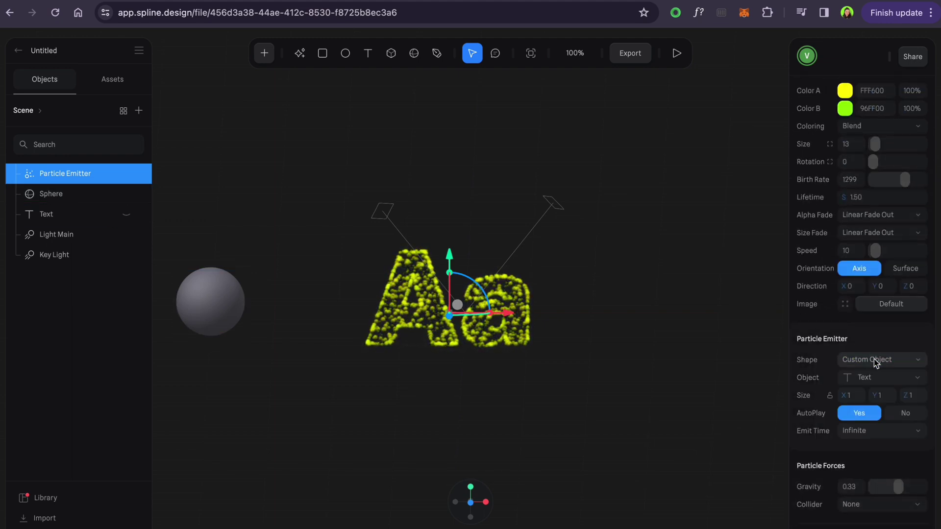
{"action": "left_click", "coordinate": [878, 378]}
{"action": "left_click", "coordinate": [860, 434]}
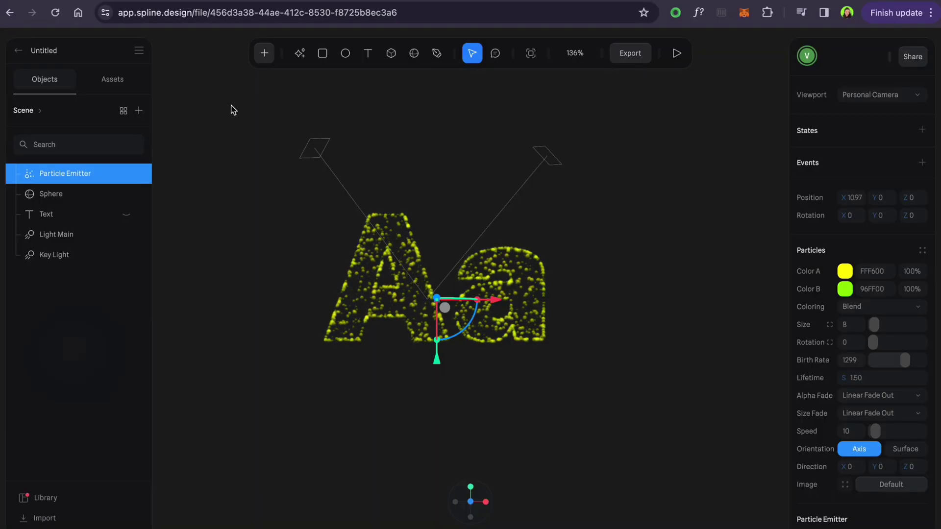
Step: Add a Particle Force and move it over the top of the letter "a", at about X 83, Y 91
{"action": "left_click", "coordinate": [264, 52]}
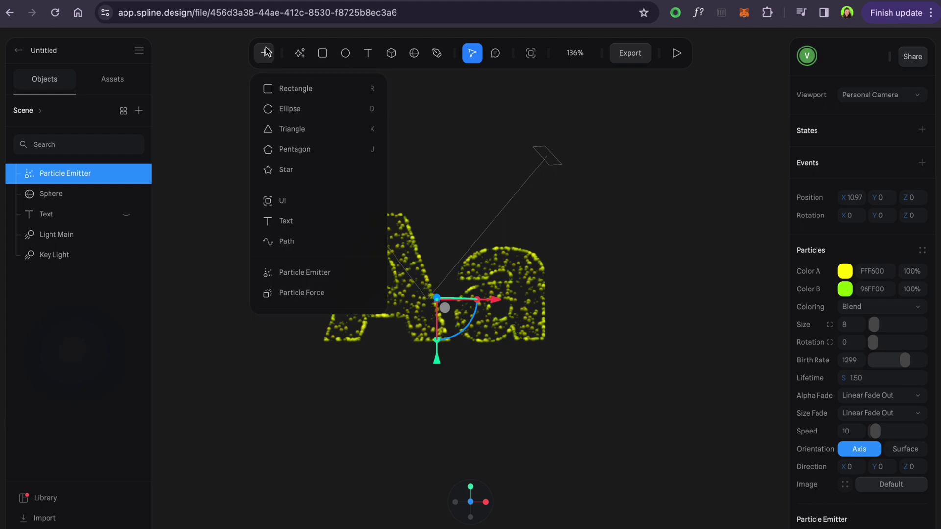
{"action": "left_click", "coordinate": [283, 302]}
{"action": "left_click_drag", "start_coordinate": [434, 360], "coordinate": [428, 274]}
{"action": "left_click_drag", "start_coordinate": [488, 222], "coordinate": [555, 233]}
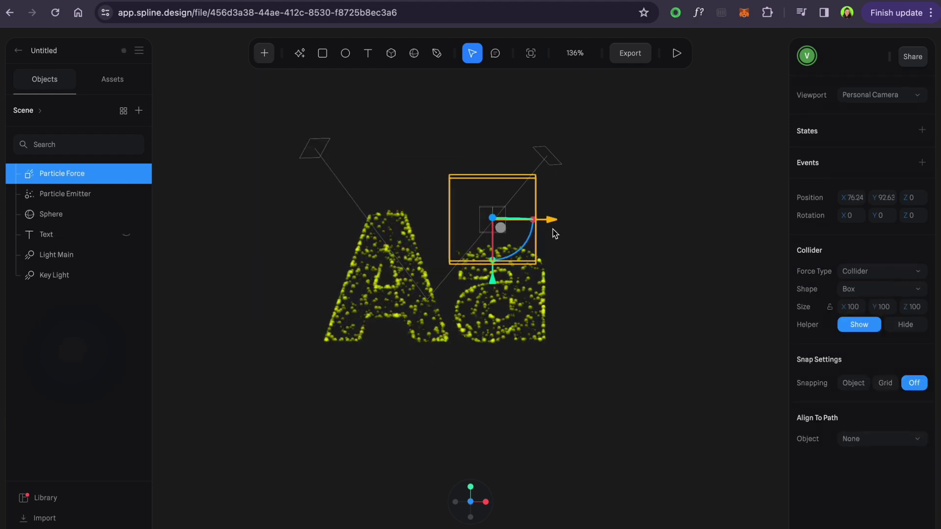
{"action": "left_click_drag", "start_coordinate": [505, 275], "coordinate": [500, 280]}
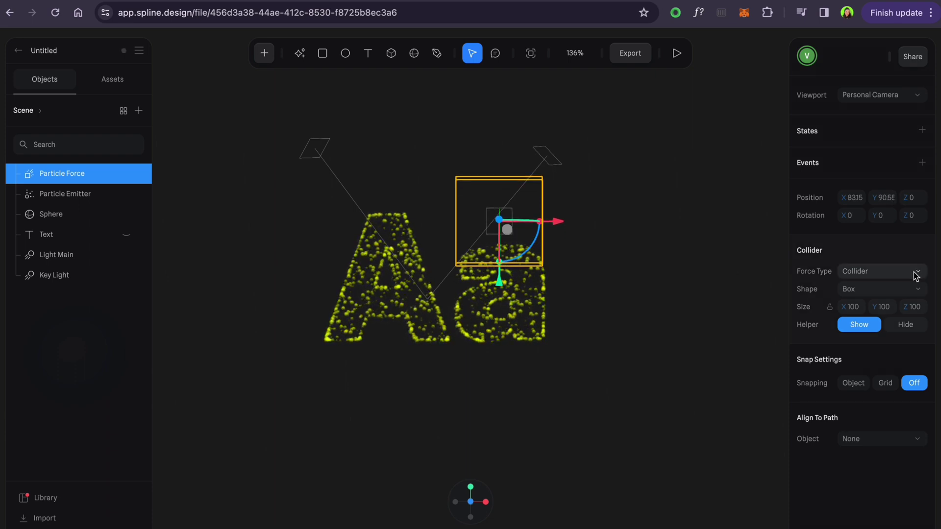
Step: Make the force a sphere-shaped Attractor with intensity 1.22, and move it between the letters to about X 17
{"action": "left_click", "coordinate": [917, 289]}
{"action": "left_click", "coordinate": [819, 306]}
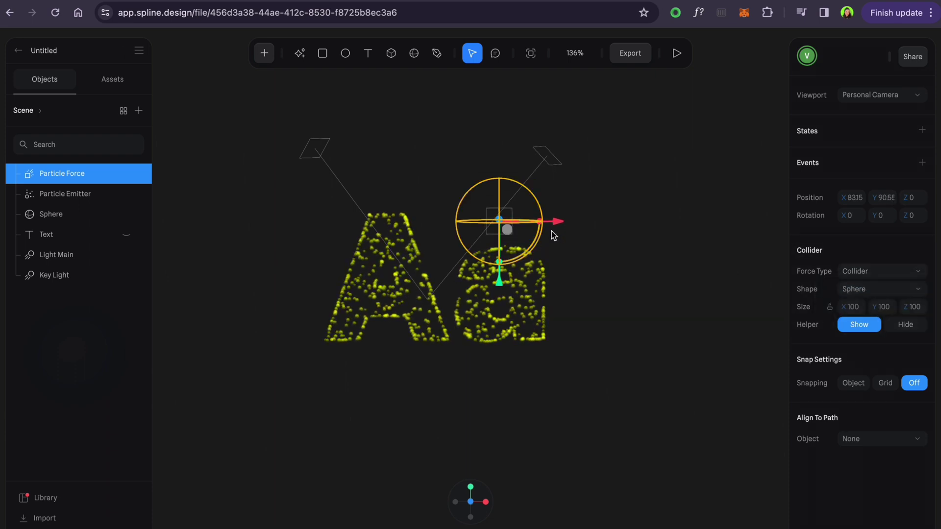
{"action": "left_click", "coordinate": [848, 271]}
{"action": "left_click", "coordinate": [852, 288]}
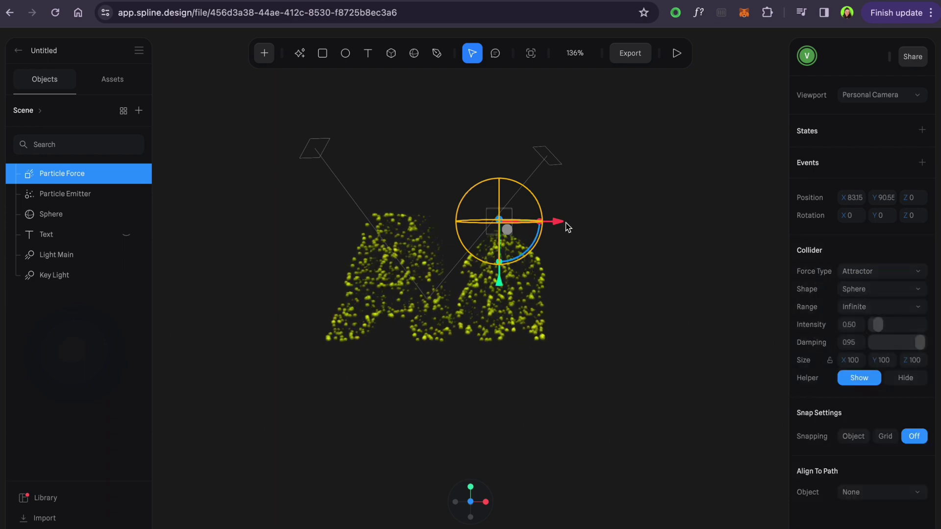
{"action": "left_click_drag", "start_coordinate": [878, 325], "coordinate": [885, 324]}
{"action": "left_click_drag", "start_coordinate": [559, 223], "coordinate": [495, 227]}
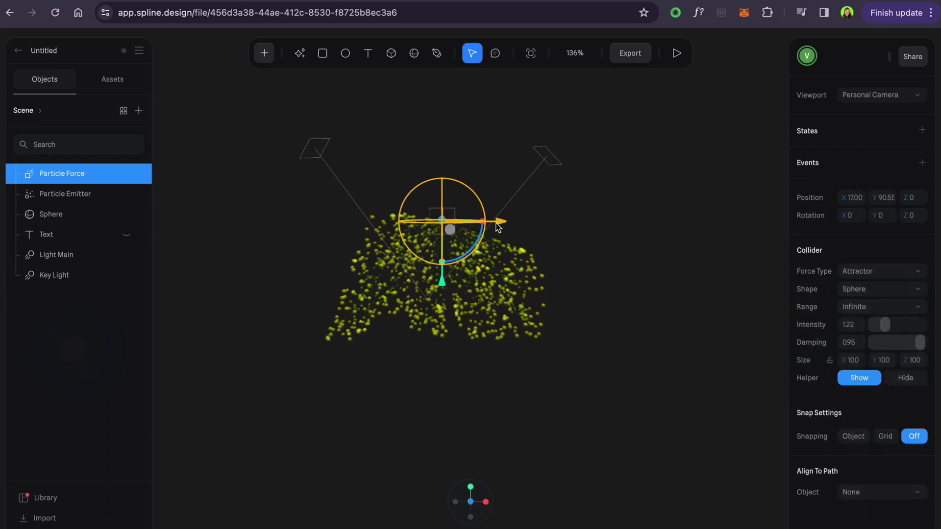
Step: Set the attractor's range to Inside Area and intensity to 5, and move it over the "a" to about X 85, Y 82
{"action": "left_click", "coordinate": [885, 308]}
{"action": "left_click", "coordinate": [859, 323]}
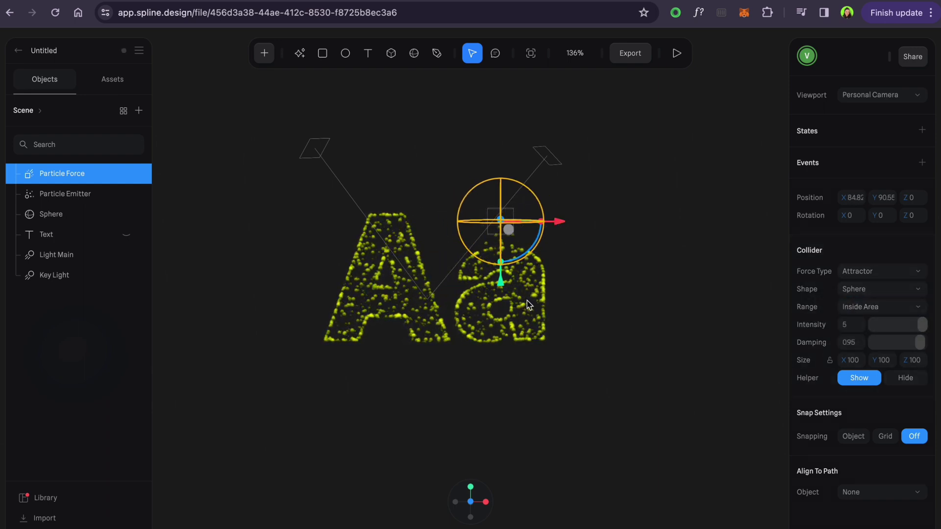
{"action": "left_click_drag", "start_coordinate": [500, 283], "coordinate": [500, 290]}
Step: Preview the attractor's effect on the particles and return to editing
{"action": "left_click", "coordinate": [658, 358]}
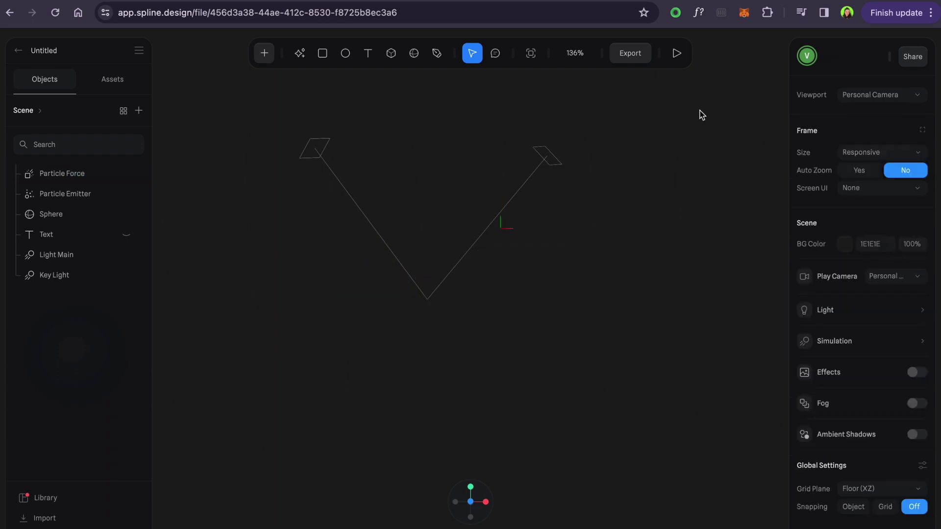
{"action": "left_click", "coordinate": [675, 63]}
{"action": "left_click", "coordinate": [545, 54]}
Step: Increase the Particle Emitter's particle size and select the Particle Force again
{"action": "left_click", "coordinate": [45, 175]}
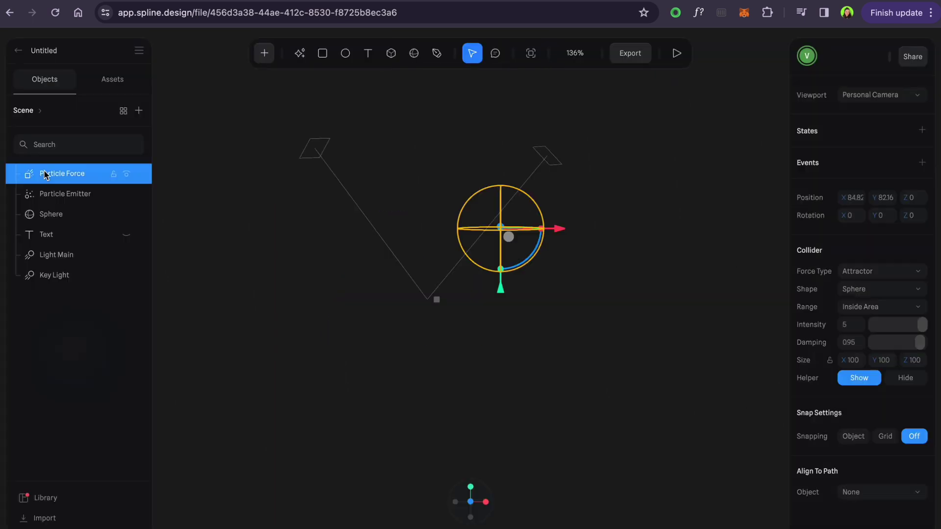
{"action": "left_click", "coordinate": [22, 190]}
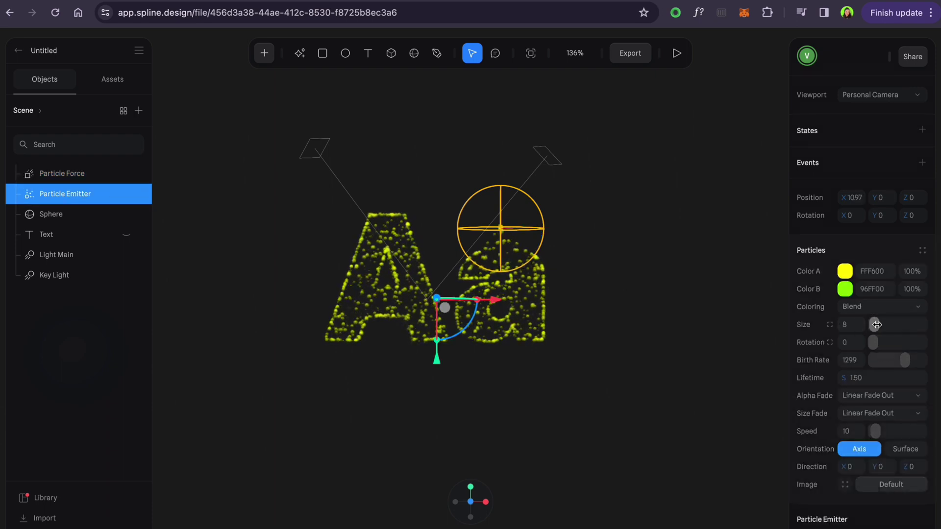
{"action": "left_click", "coordinate": [54, 173]}
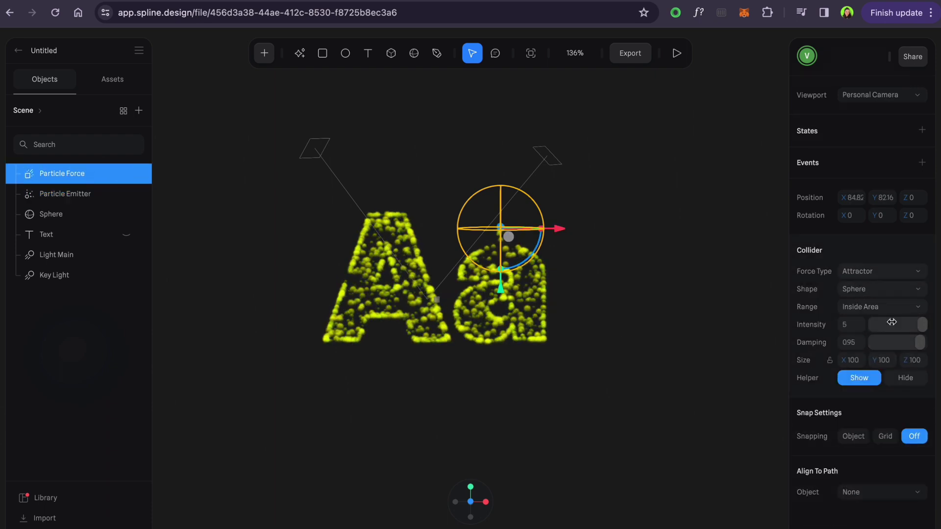
Step: Change the force type to Vortex and lower it onto the top of the "a", to about Y 54
{"action": "left_click", "coordinate": [883, 307]}
{"action": "left_click", "coordinate": [883, 309]}
{"action": "left_click", "coordinate": [875, 271]}
{"action": "left_click", "coordinate": [860, 298]}
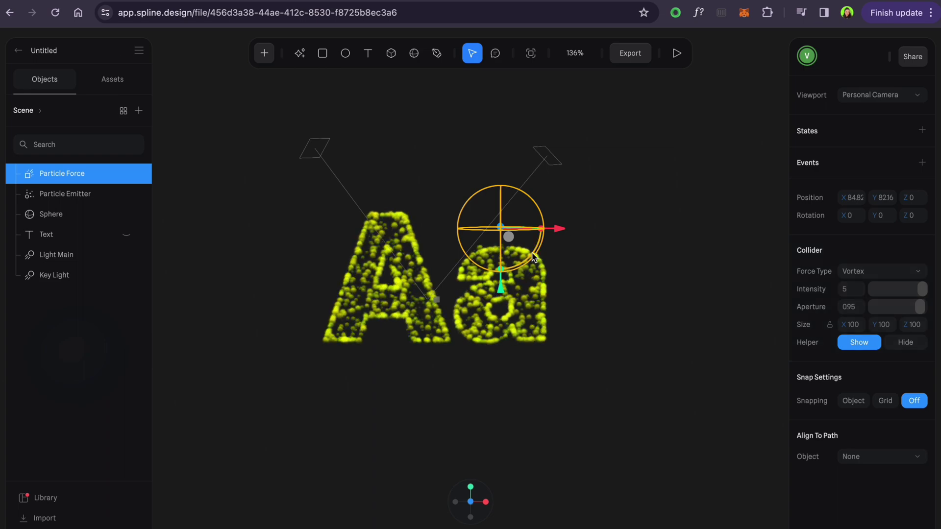
{"action": "left_click_drag", "start_coordinate": [501, 291], "coordinate": [502, 308]}
{"action": "left_click_drag", "start_coordinate": [567, 319], "coordinate": [642, 331]}
{"action": "scroll", "coordinate": [642, 331], "scroll_direction": "up", "scroll_amount": 10}
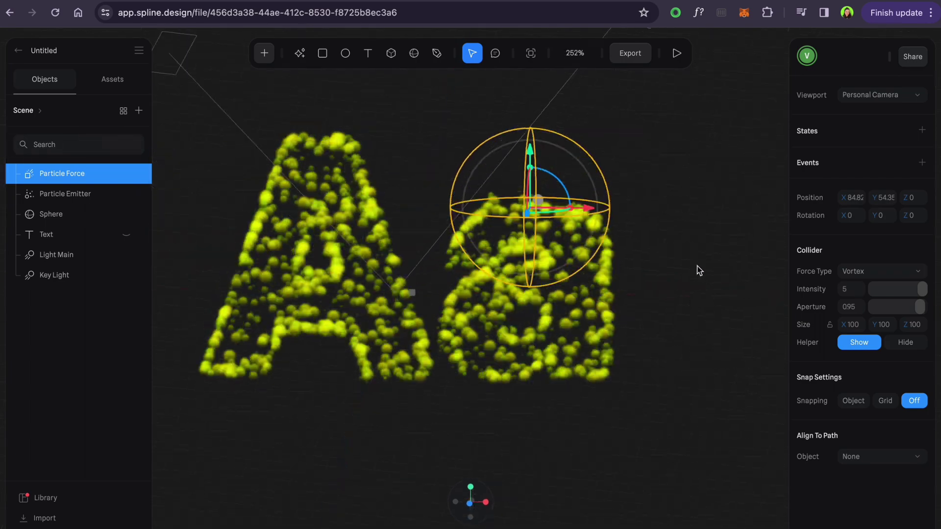
Step: Preview the vortex's effect on the particle letters, return to editing and deselect the force
{"action": "left_click", "coordinate": [677, 52]}
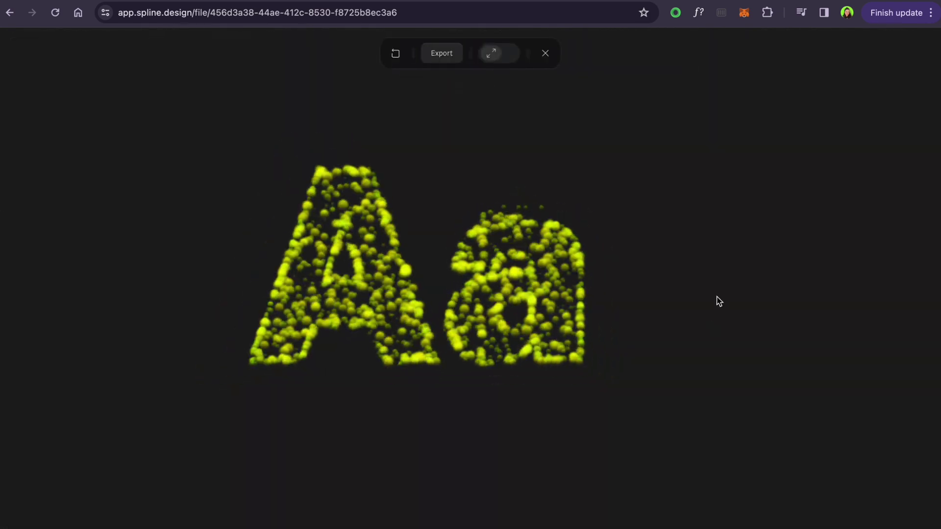
{"action": "left_click", "coordinate": [545, 53]}
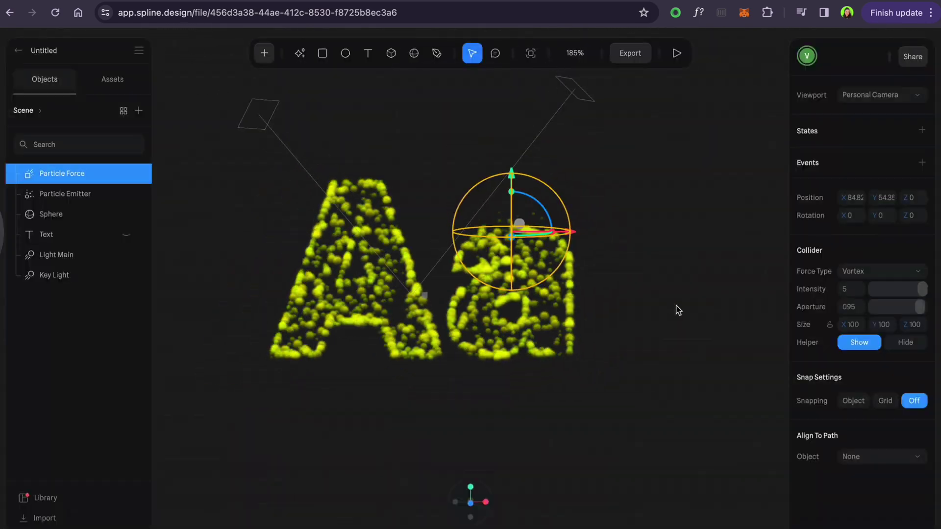
{"action": "left_click", "coordinate": [679, 309]}
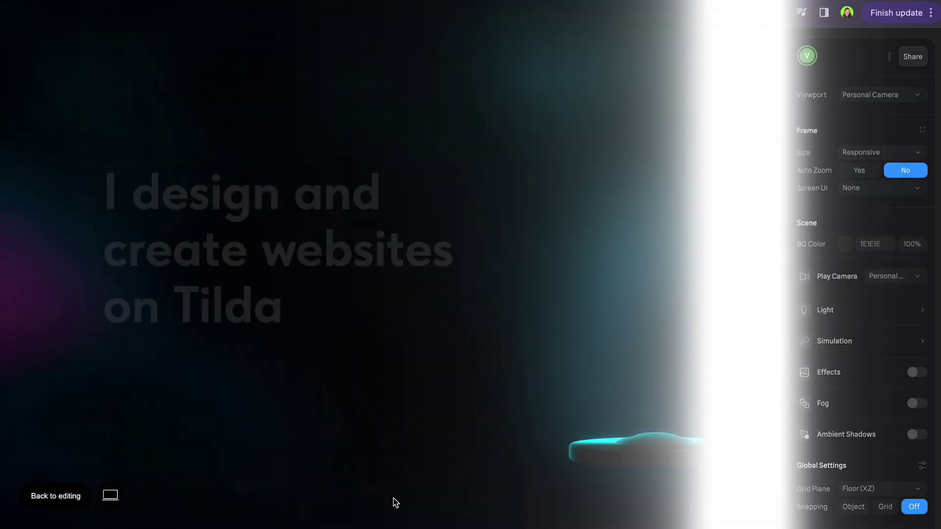